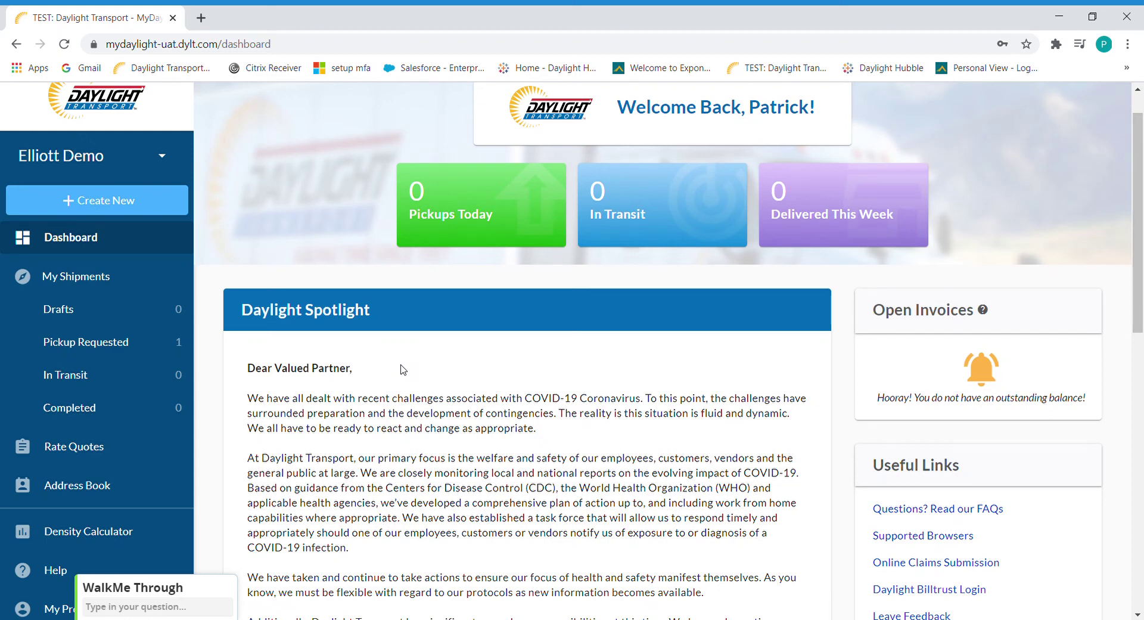
Step: Open the Create New dropdown listing new shipment, rate quote and address options
left_click(153, 211)
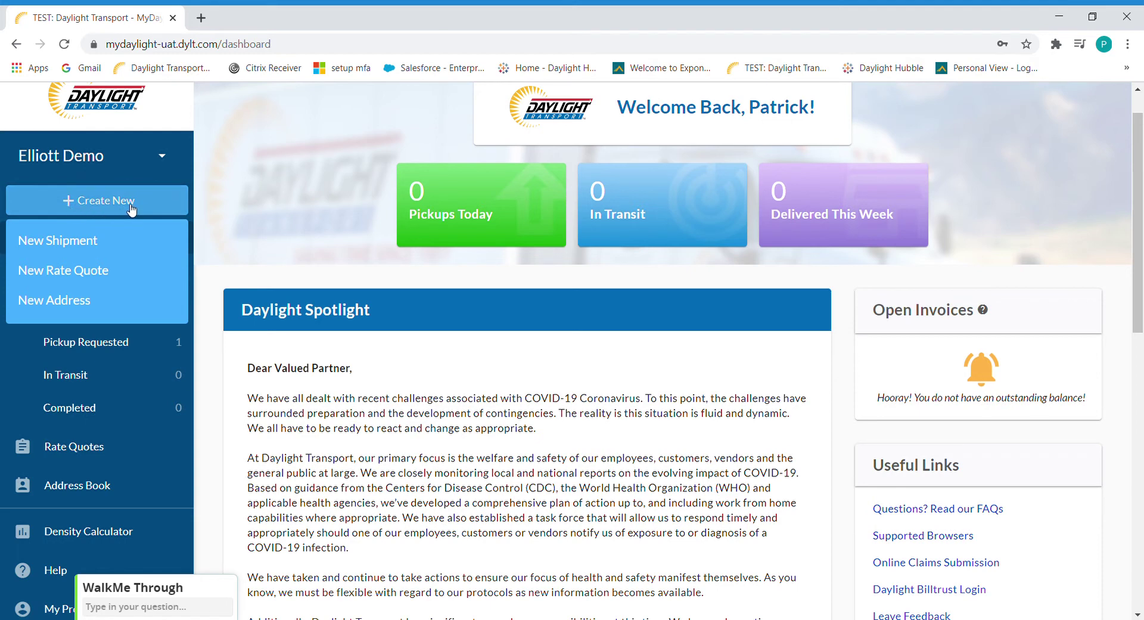
Step: Start a new shipment with the saved Daylight Demo address as shipper
left_click(61, 256)
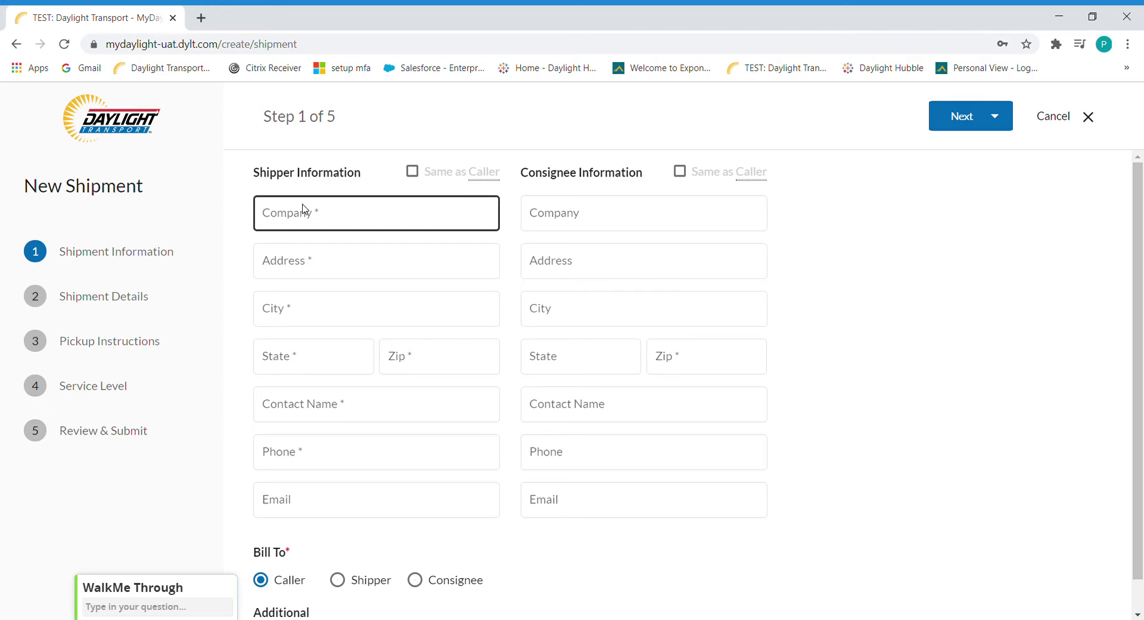
left_click(332, 221)
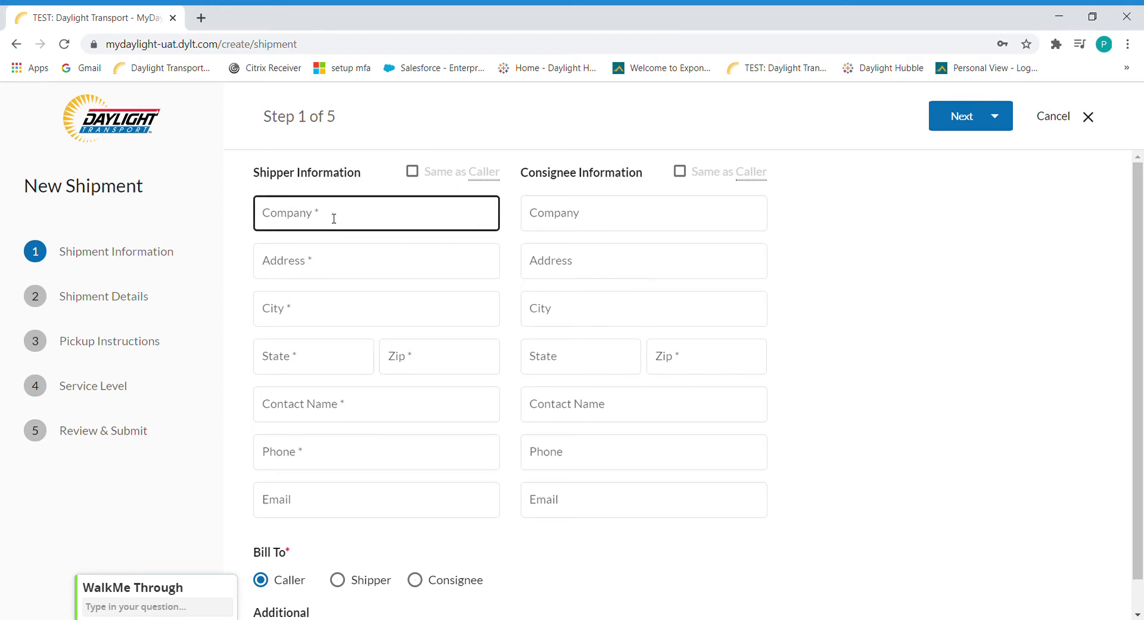
left_click(335, 218)
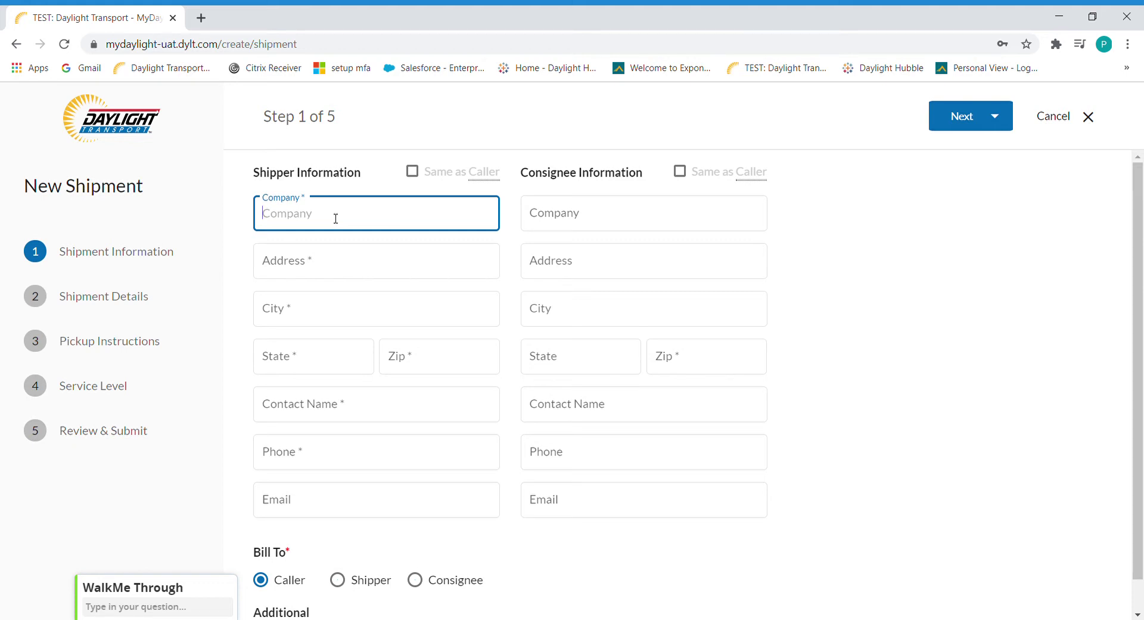
type("Dayli")
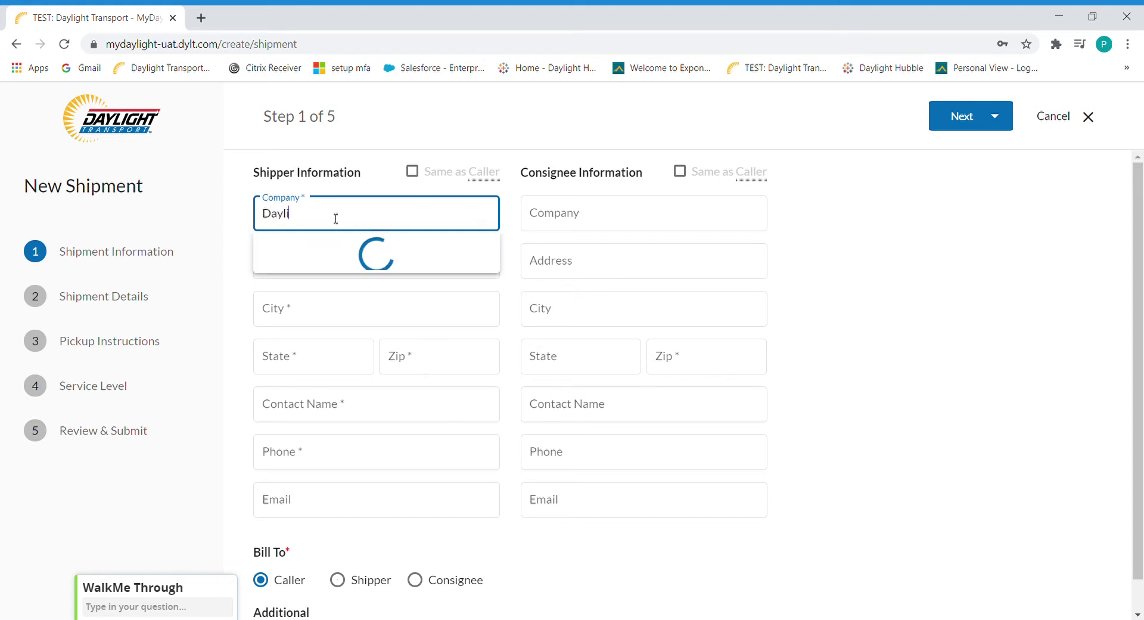
type("ght Demo")
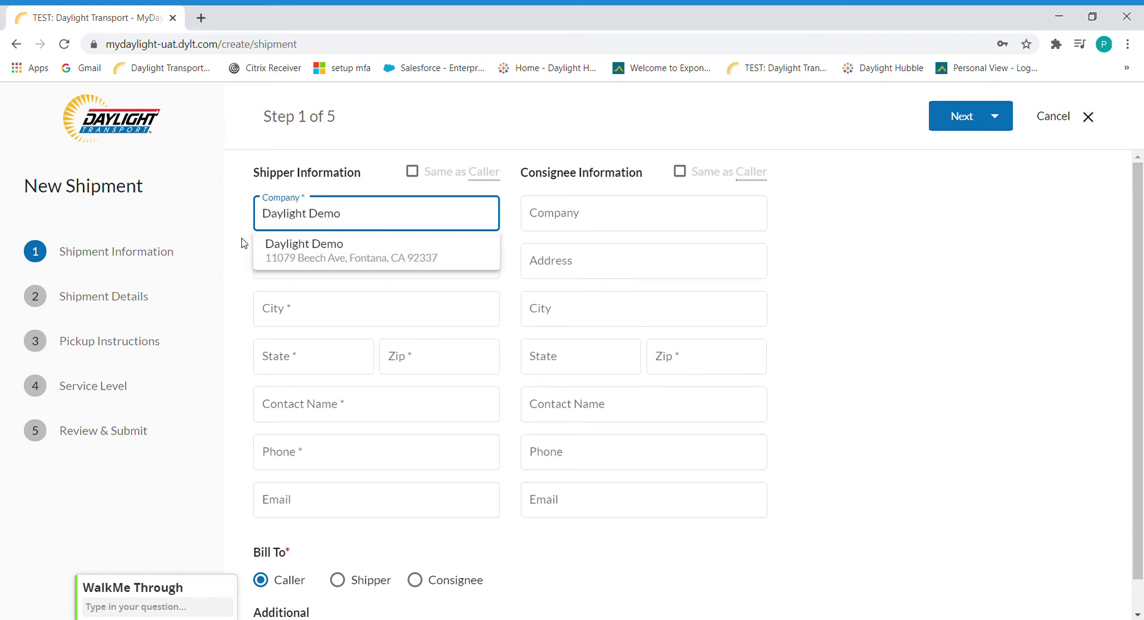
left_click(278, 254)
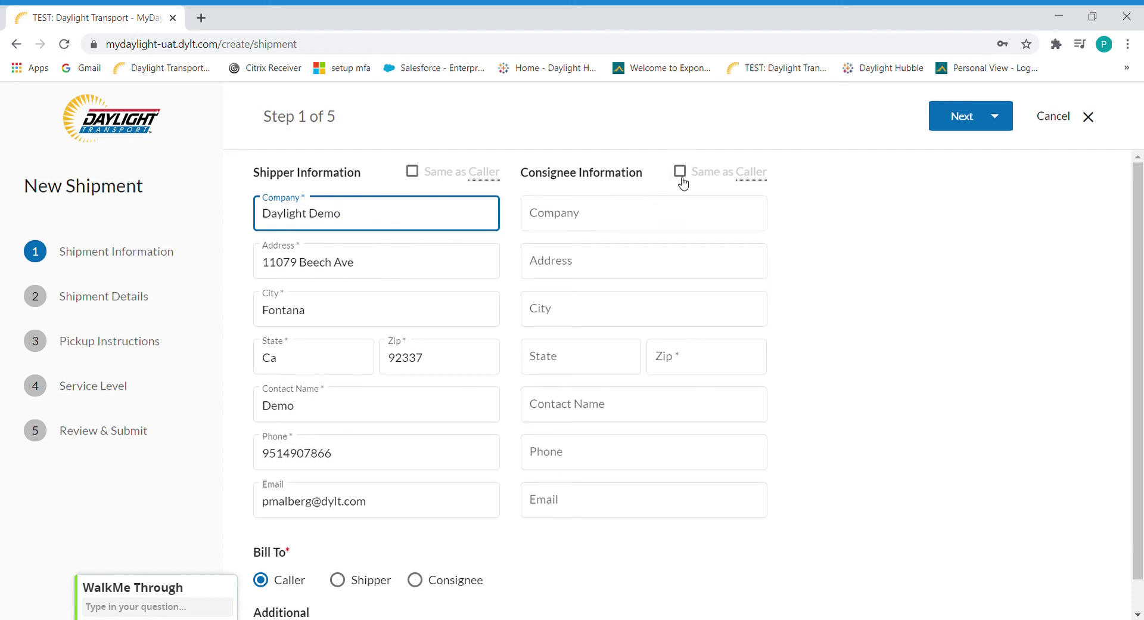
Step: Set the consignee to Same as Caller and advance to shipment details
left_click(656, 212)
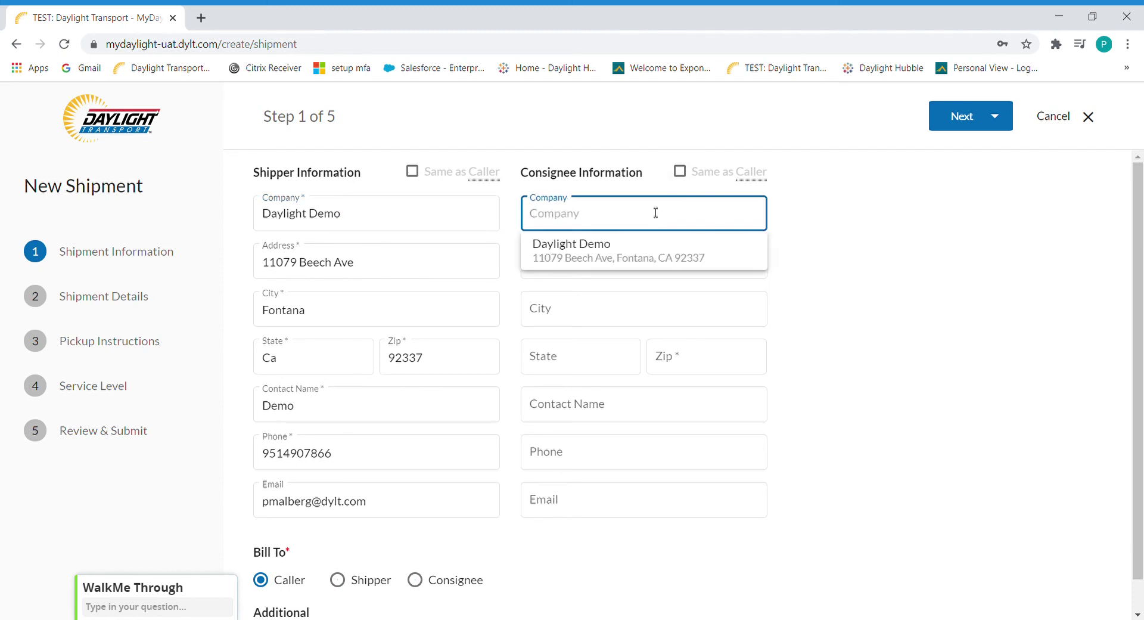
left_click(680, 171)
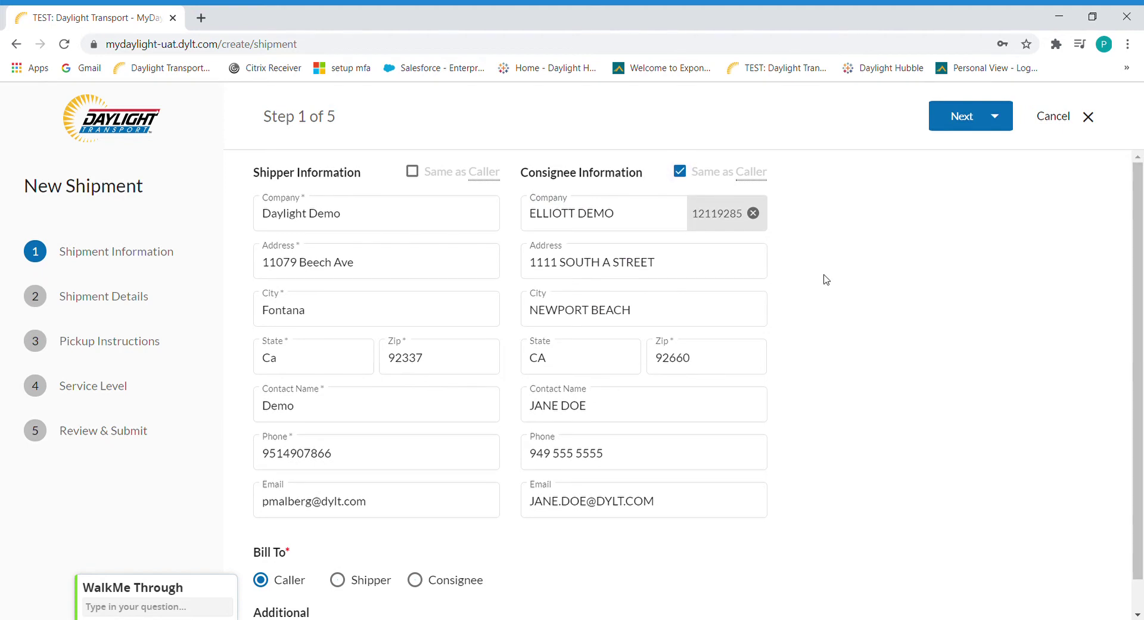
scroll(449, 327, "down", 1)
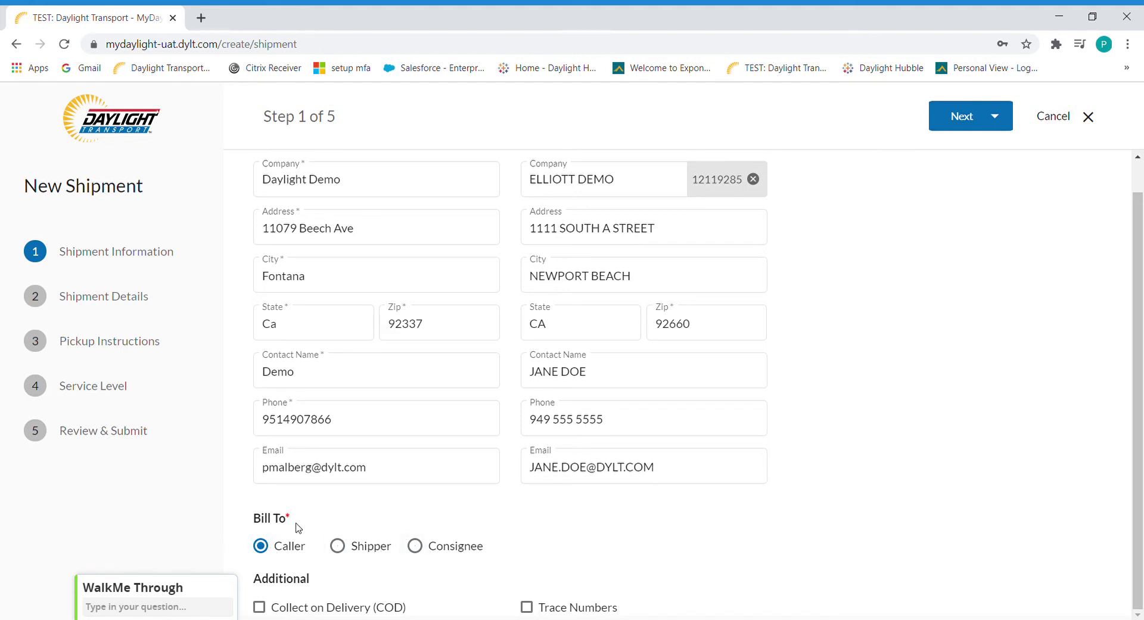
scroll(287, 554, "up", 1)
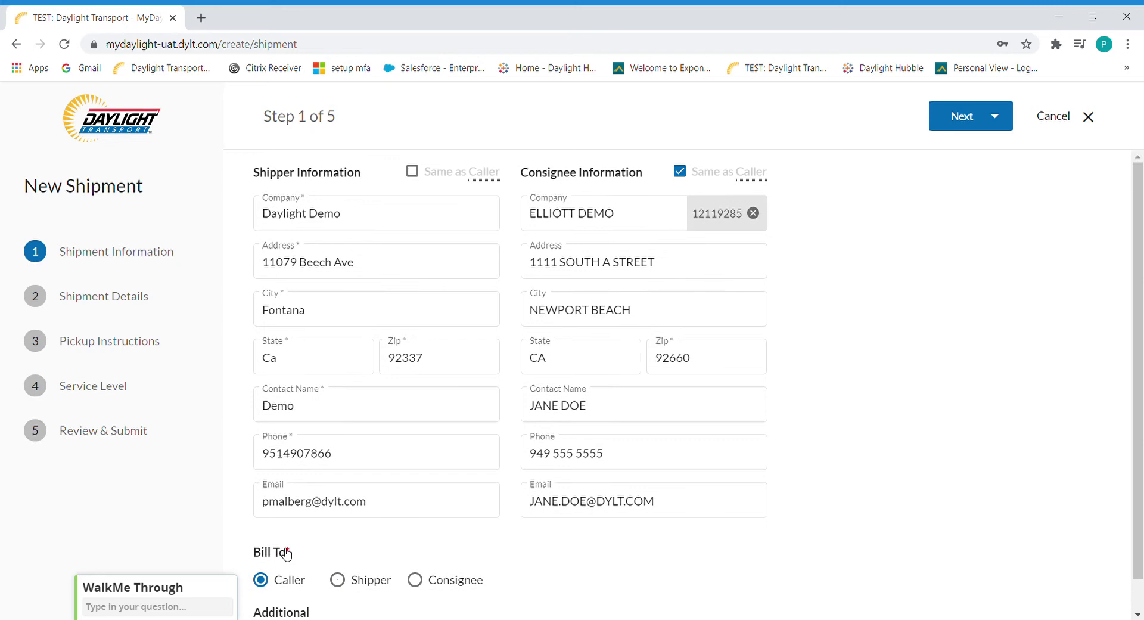
left_click(948, 119)
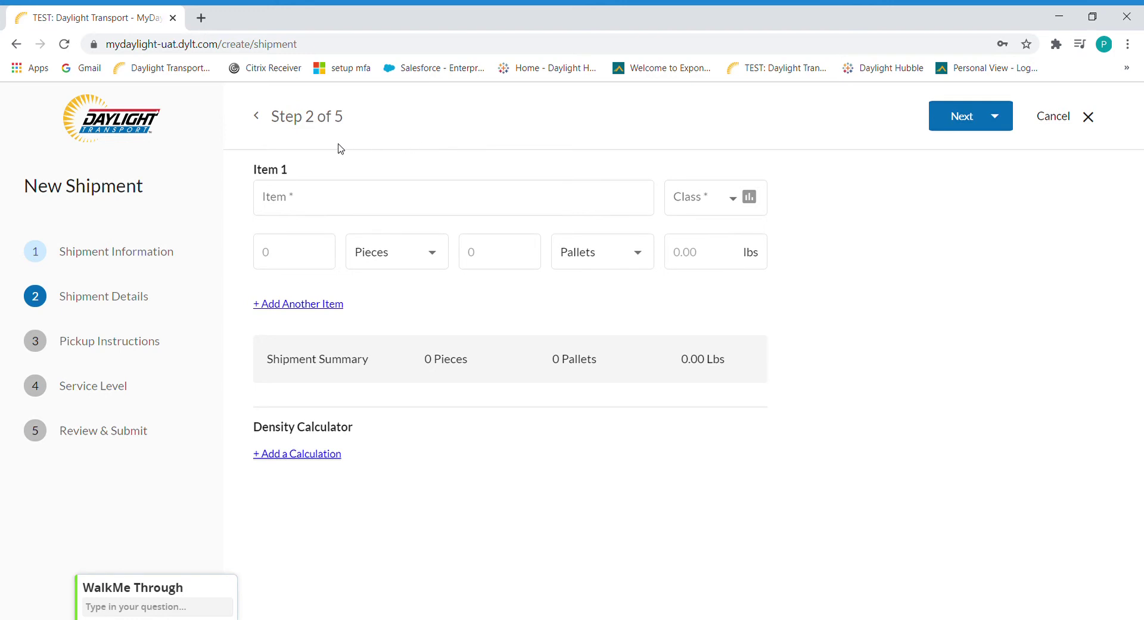
Step: Add Item 1 as Plastic Articles: one pallet weighing 1000 lbs
left_click(350, 203)
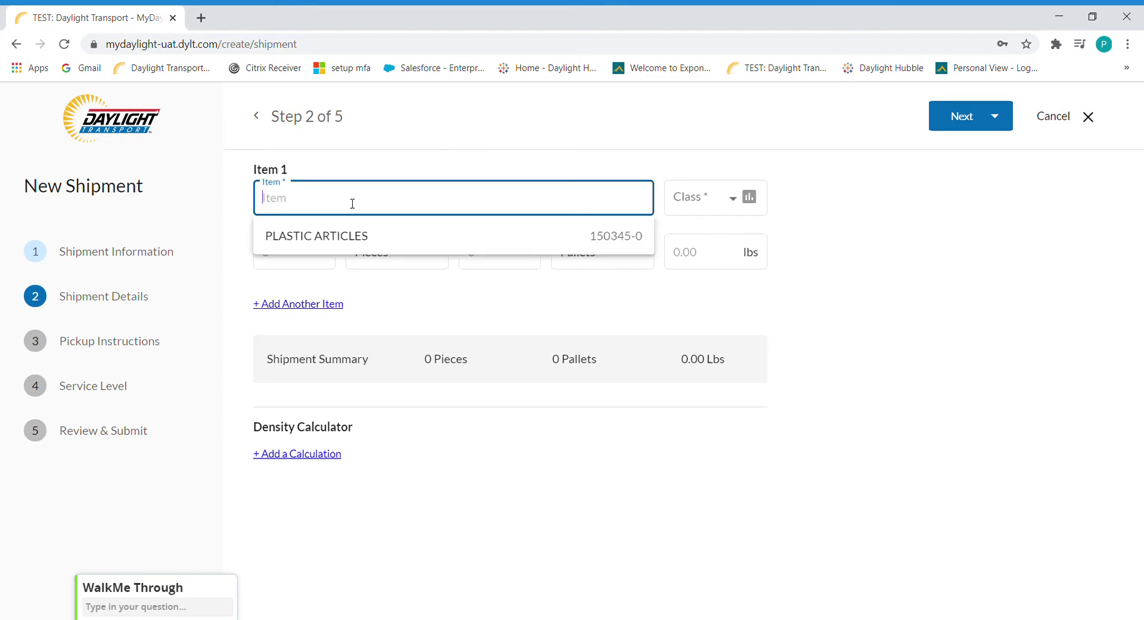
left_click(346, 239)
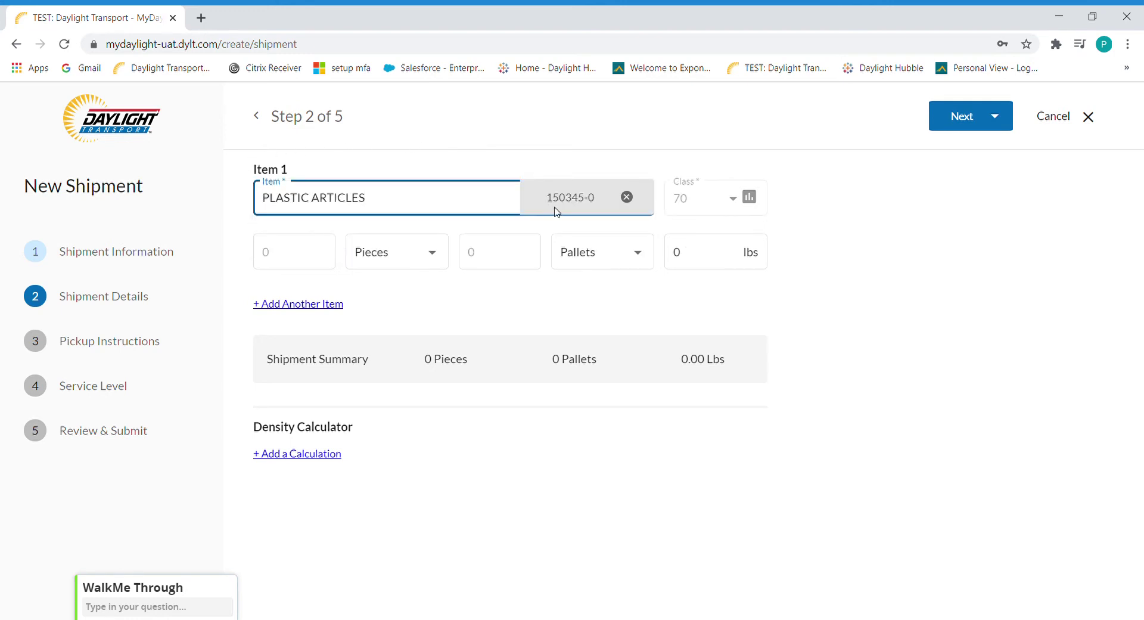
left_click(501, 255)
left_click(680, 250)
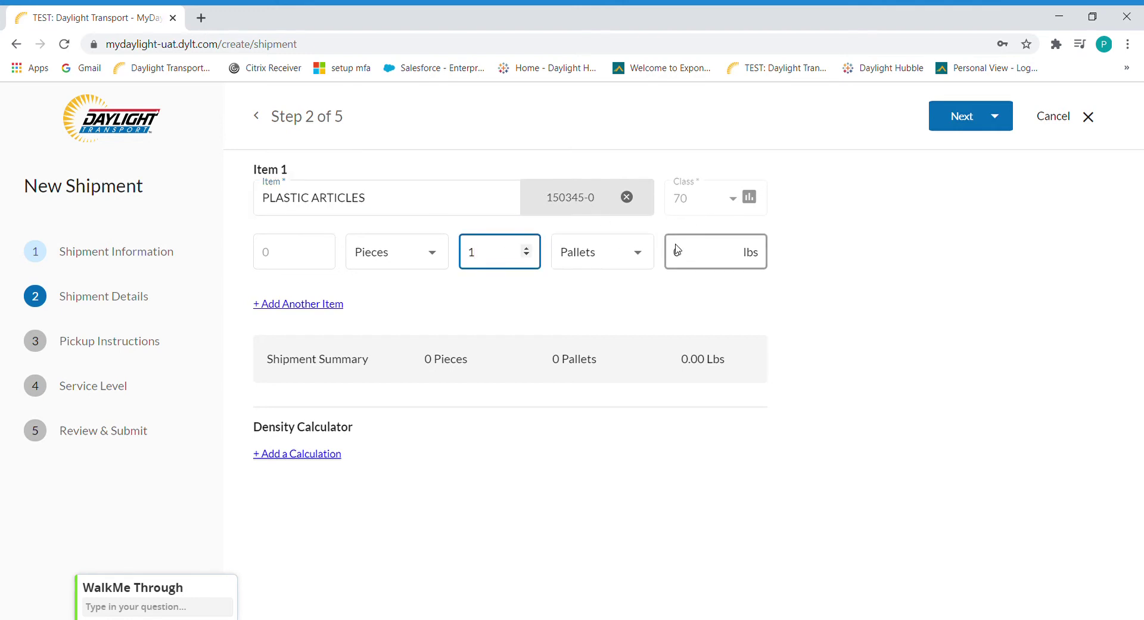
type("1000")
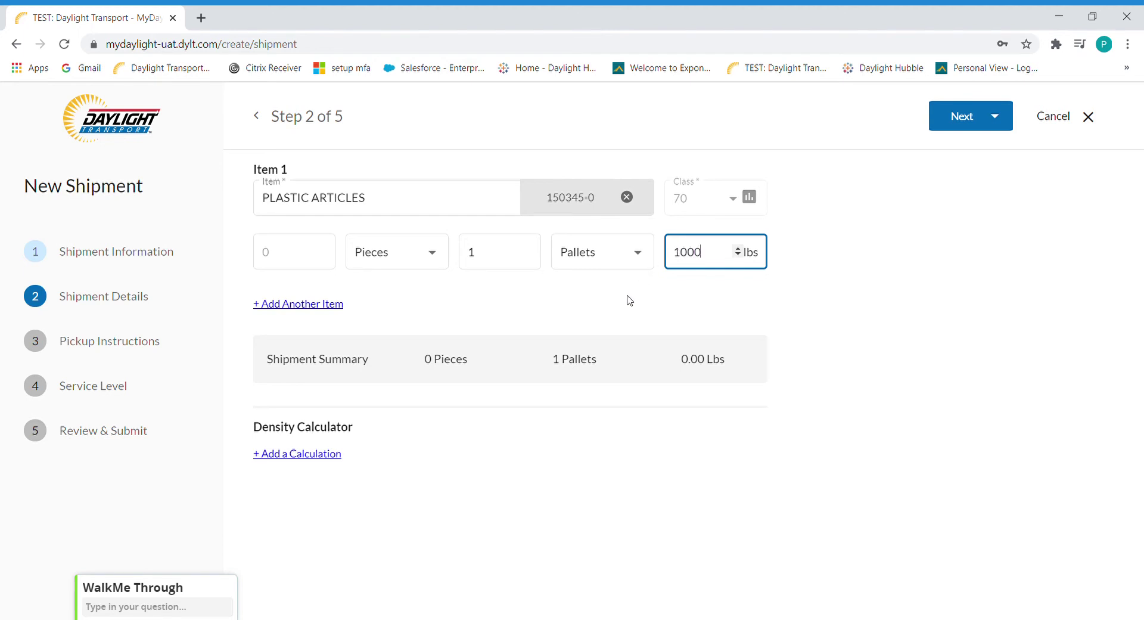
left_click(630, 300)
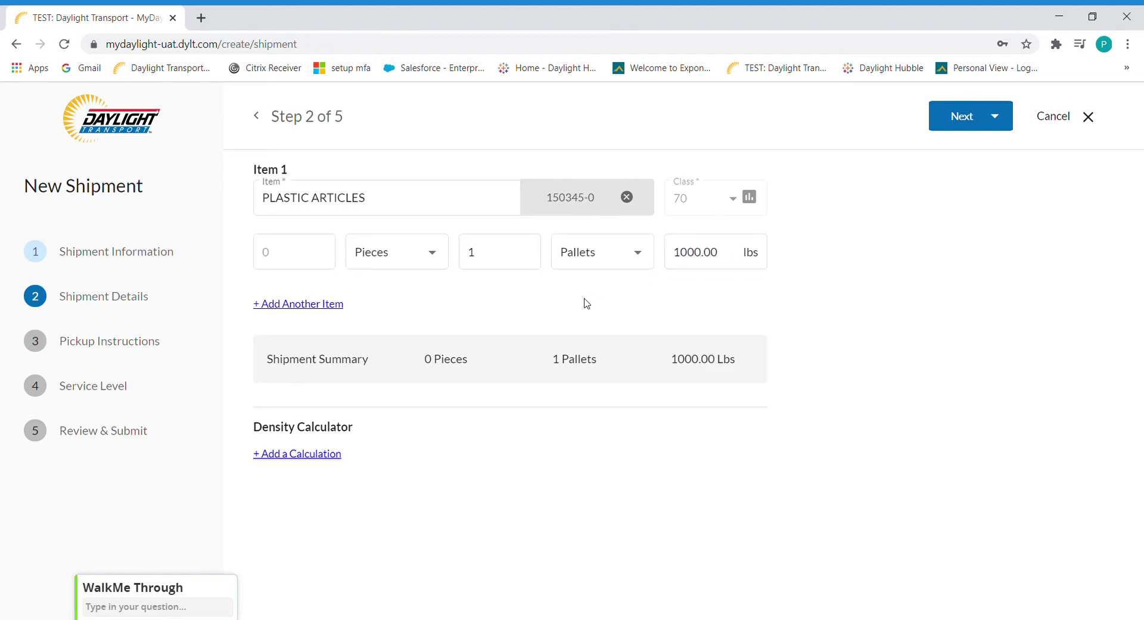
Step: Open the Density Calculator and cancel it without adding a calculation
left_click(296, 456)
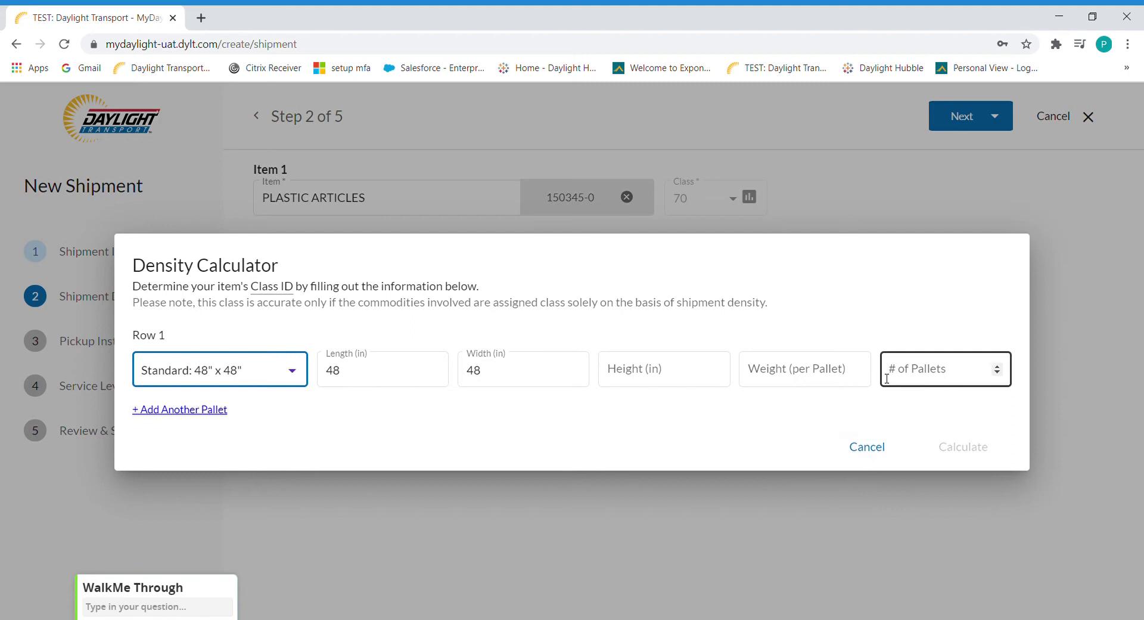
left_click(869, 450)
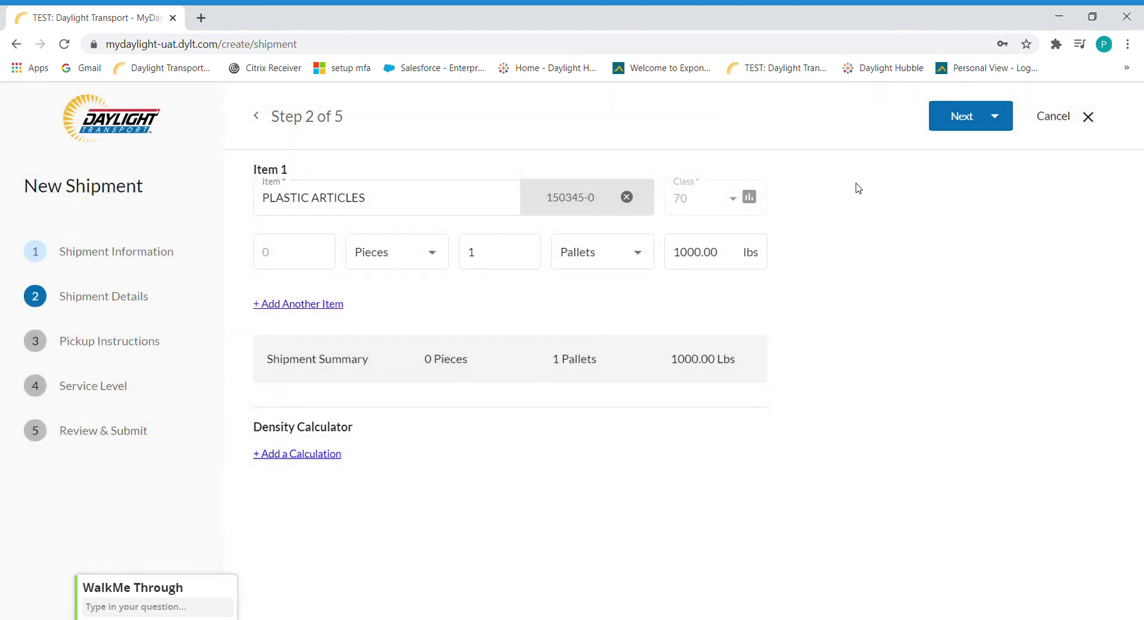
Step: Advance to pickup instructions and set the pickup date to 7/23/2020
left_click(946, 127)
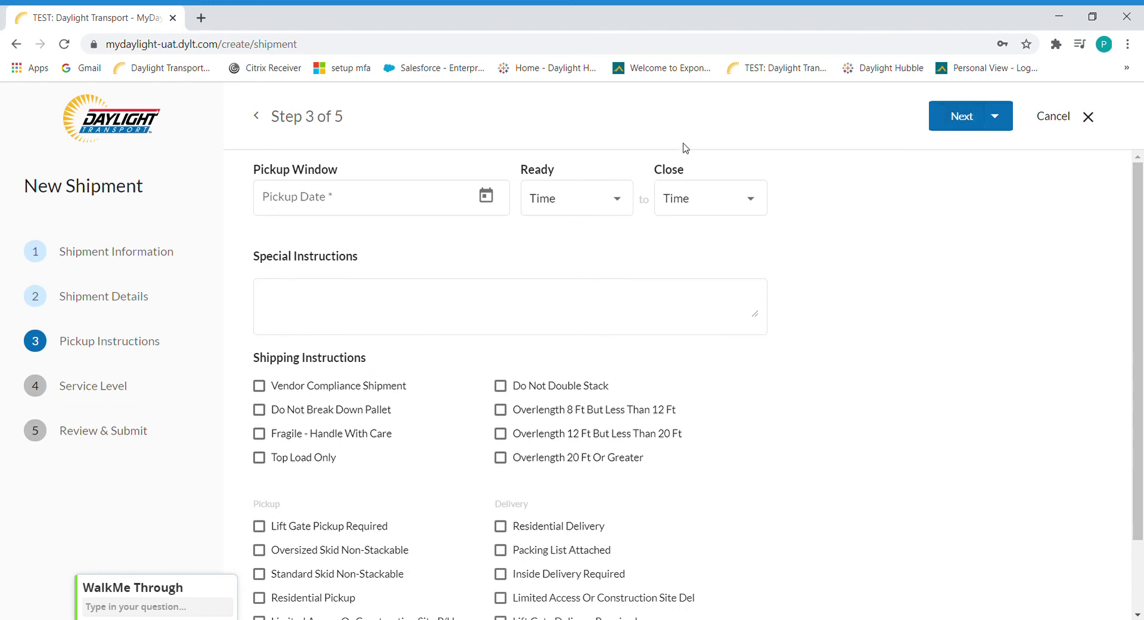
left_click(494, 201)
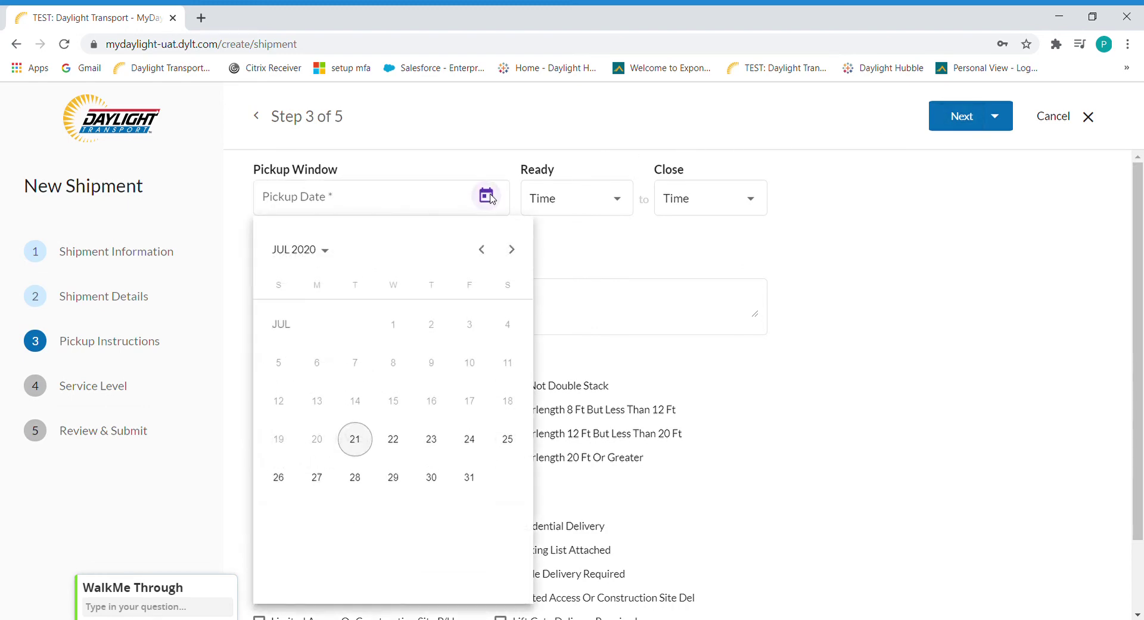
left_click(430, 444)
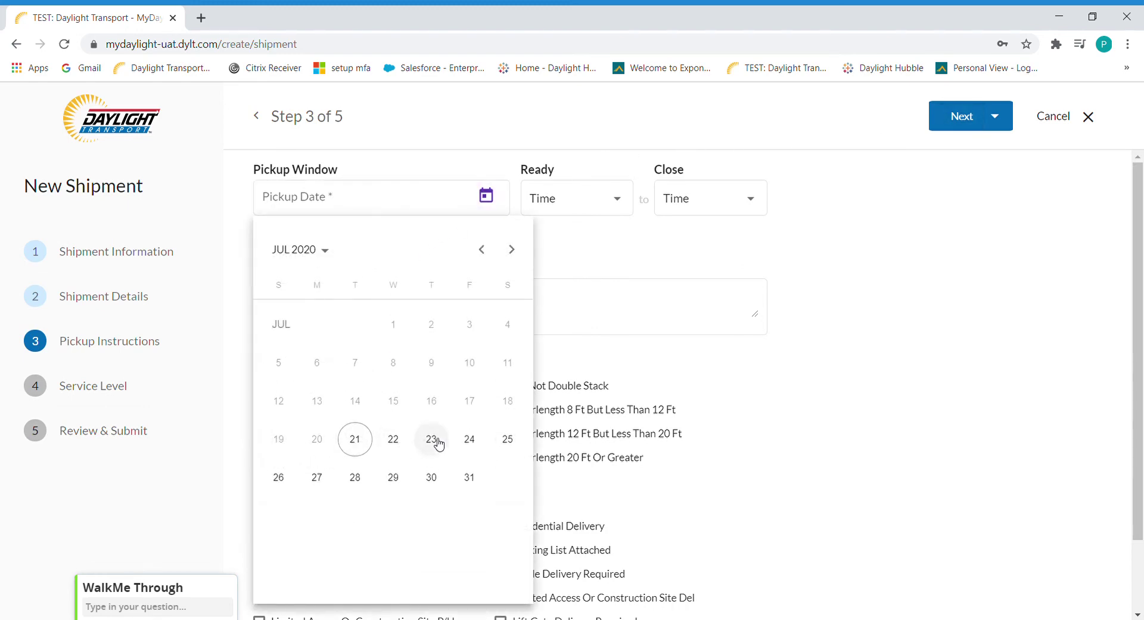
Step: Set the pickup window with ready time 3:00 PM and close time 7:00 PM
left_click(556, 208)
scroll(570, 337, "down", 5)
scroll(570, 337, "down", 3)
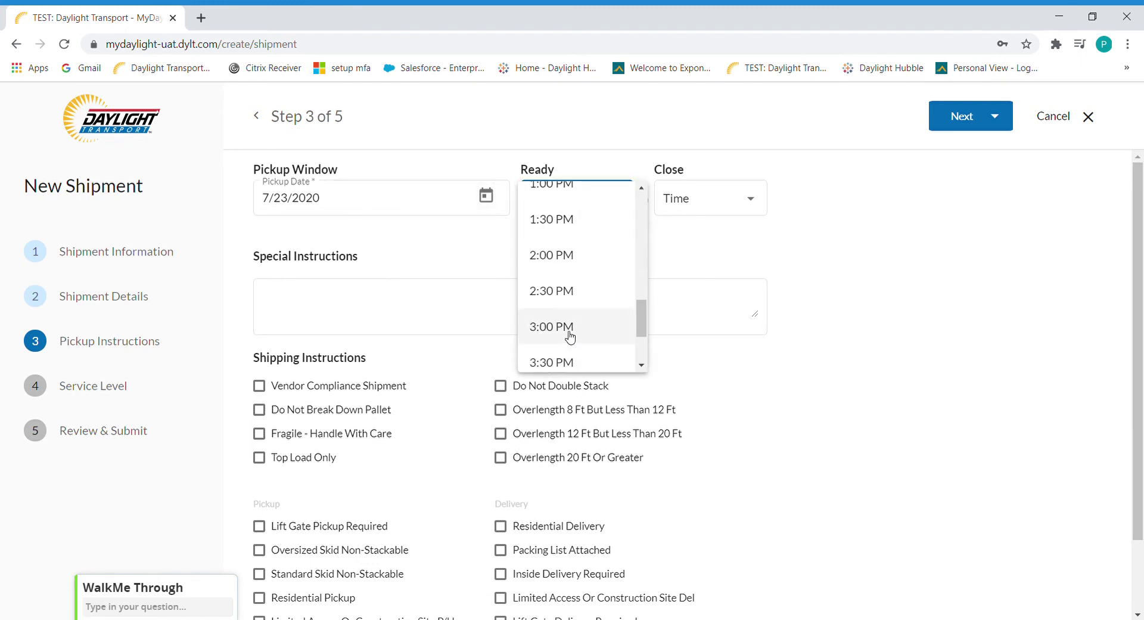
left_click(539, 325)
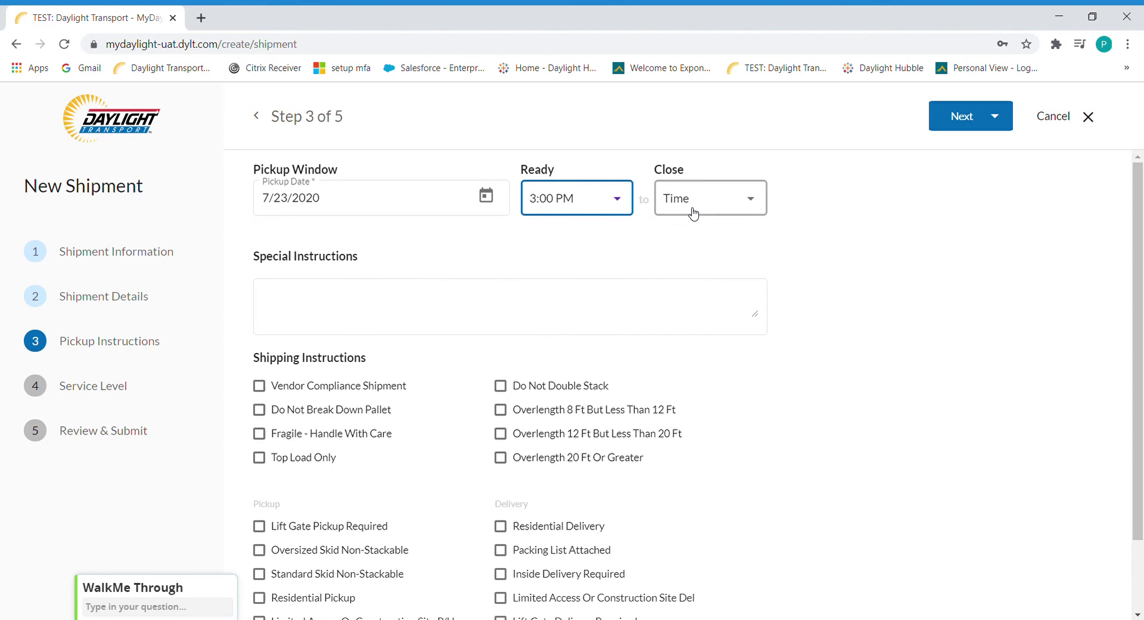
left_click(723, 204)
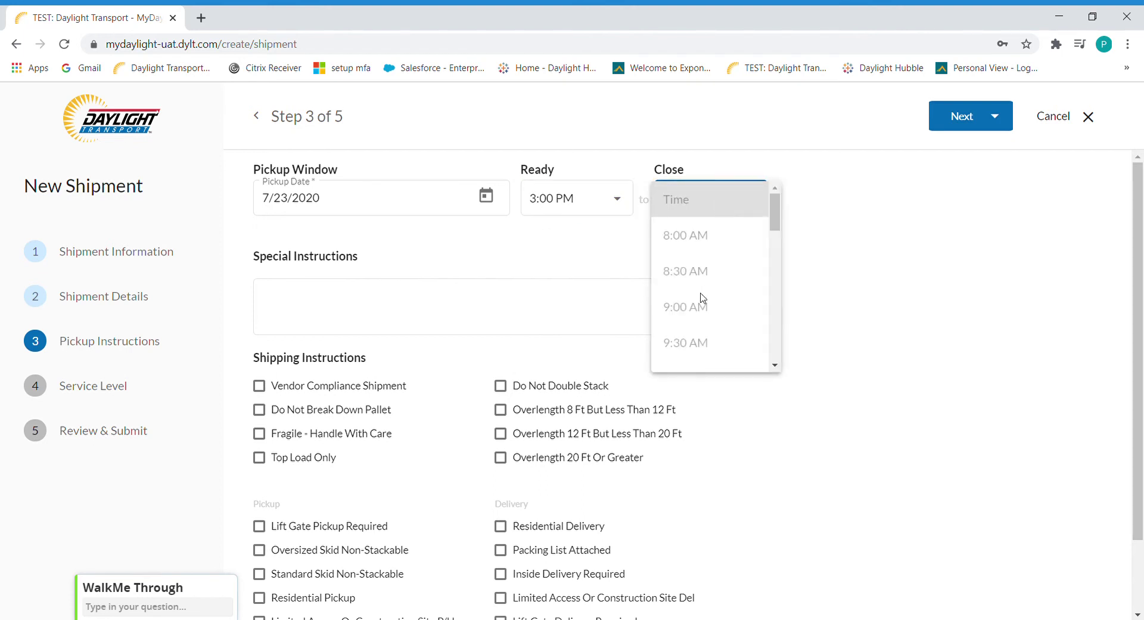
scroll(703, 296, "down", 5)
scroll(702, 297, "down", 5)
scroll(702, 296, "down", 1)
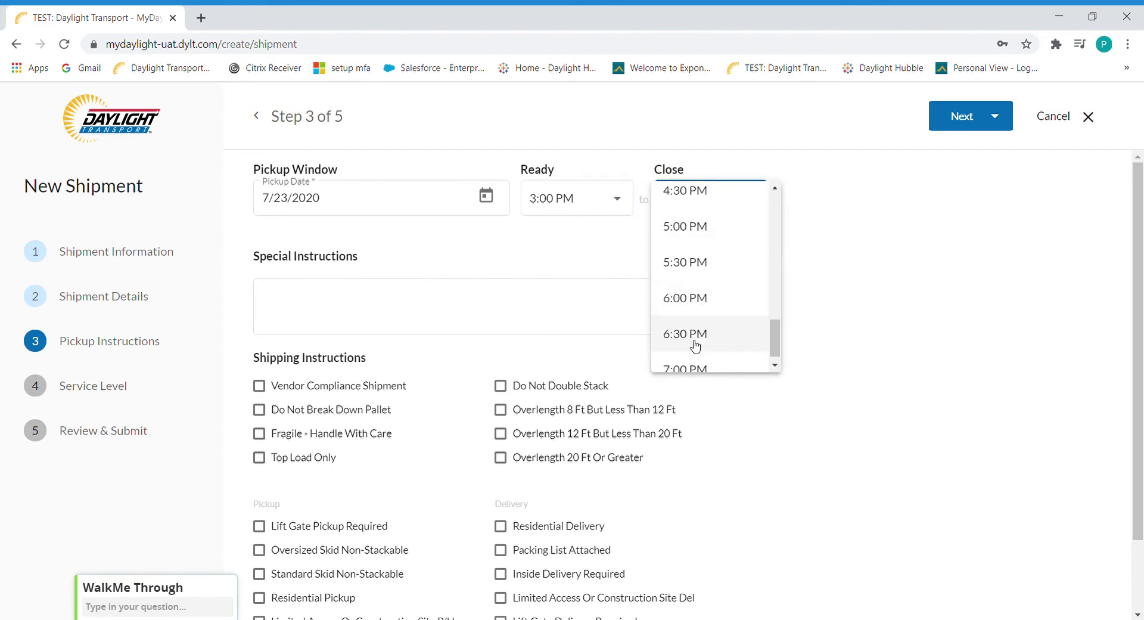
left_click(691, 365)
left_click(496, 281)
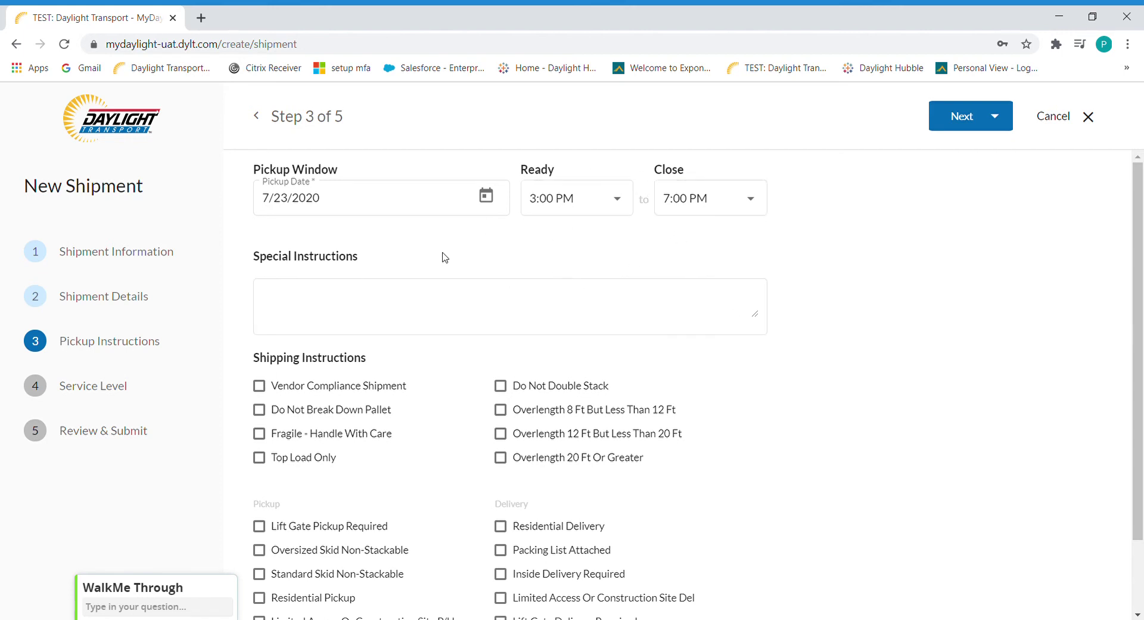
Step: Leave special instructions empty with top load, fragile and lift gate pickup unchecked
left_click(376, 301)
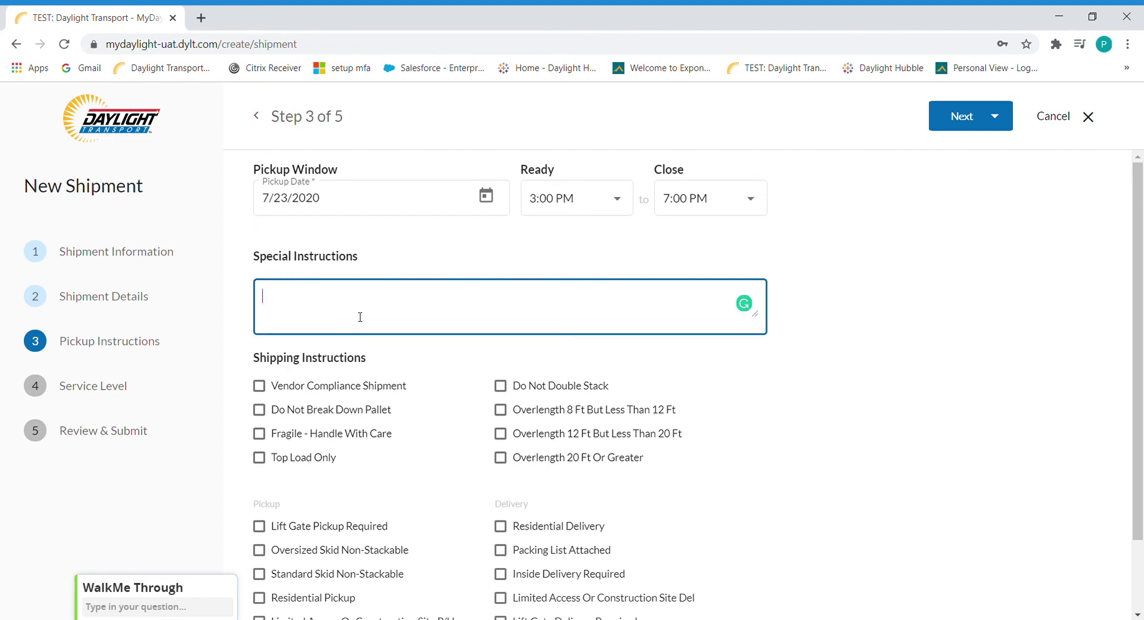
left_click(419, 366)
scroll(315, 419, "down", 1)
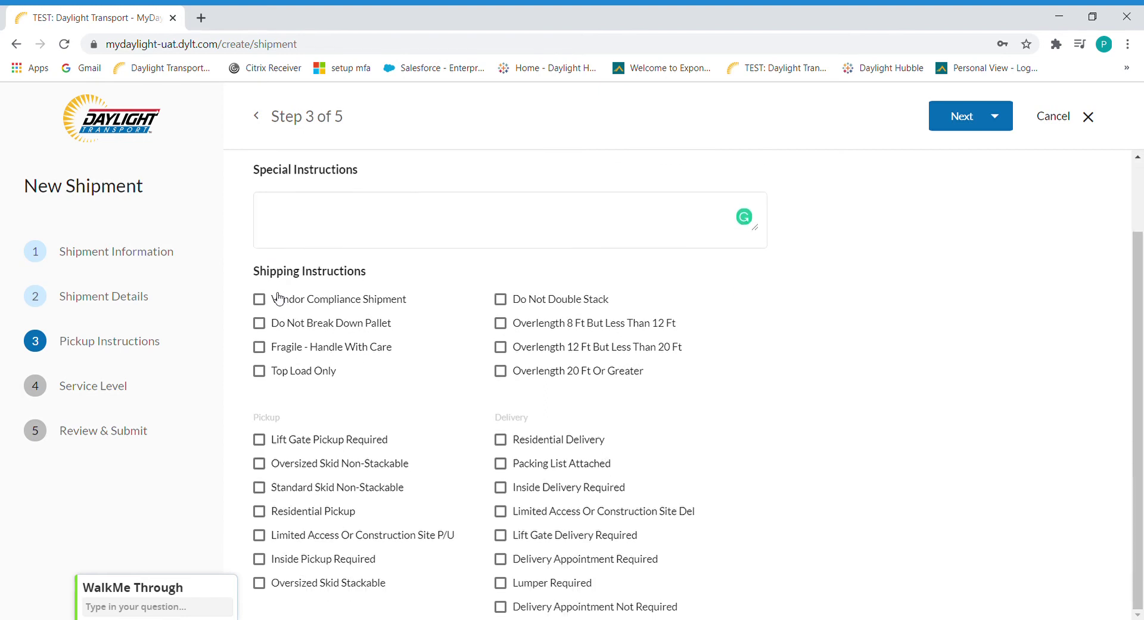
left_click(259, 371)
left_click(259, 347)
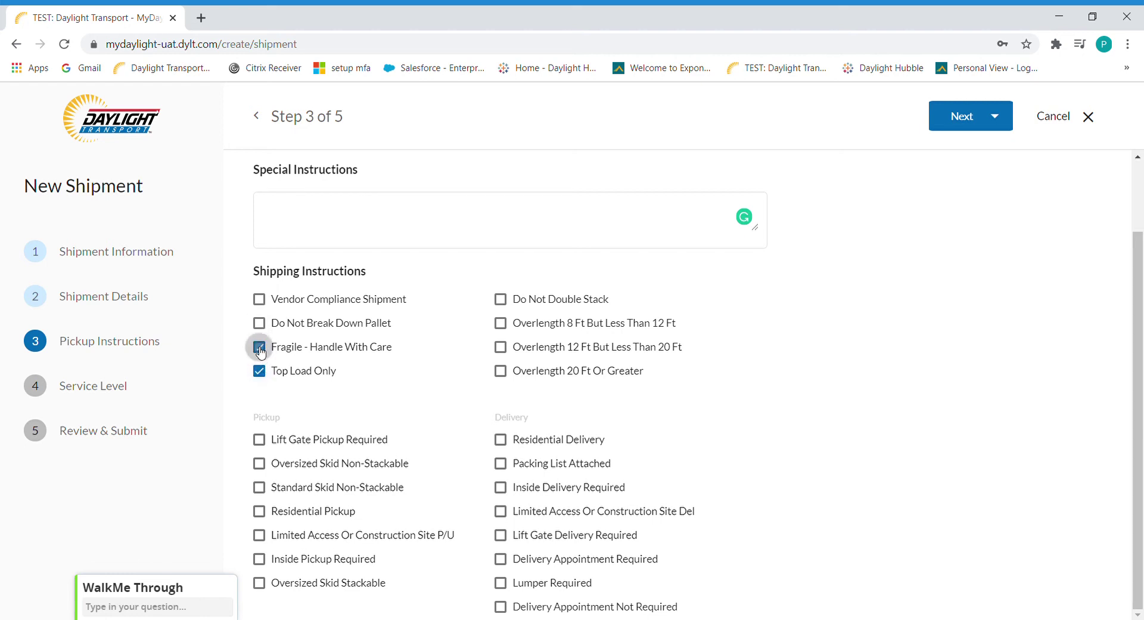
left_click(260, 371)
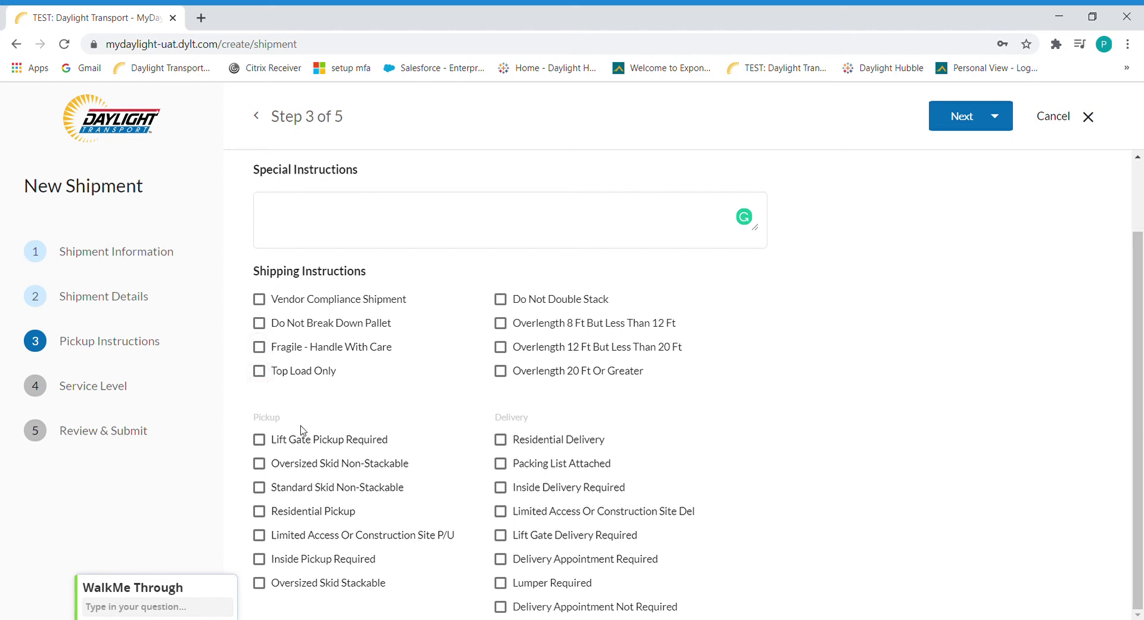
left_click(259, 440)
left_click(259, 440)
Step: Leave residential and limited access delivery unchecked and continue to service level
left_click(502, 440)
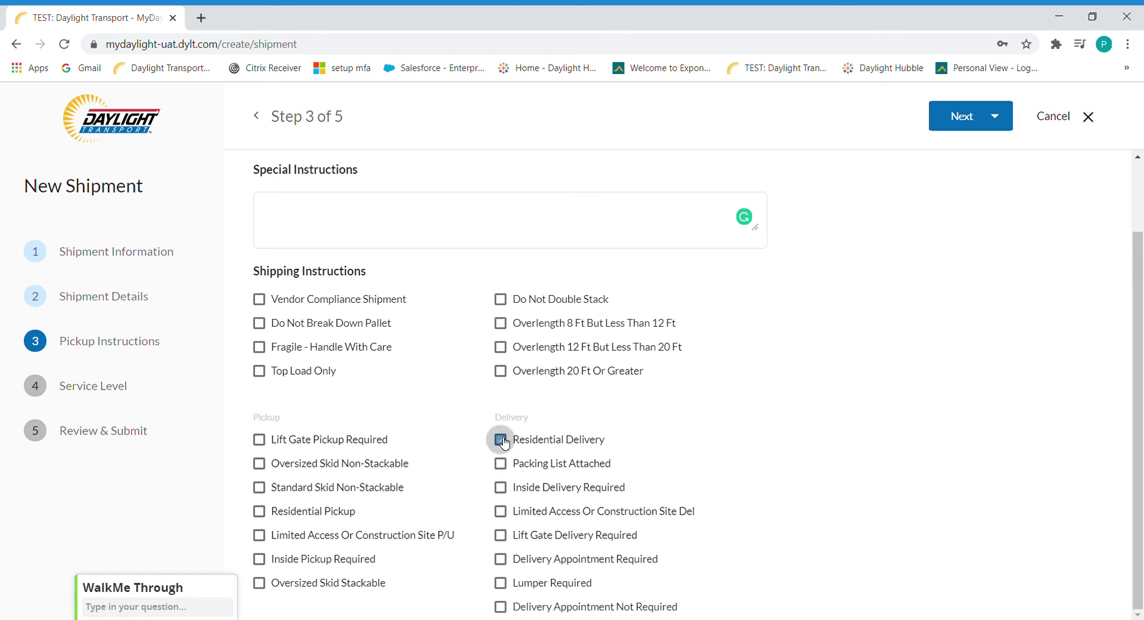
left_click(501, 511)
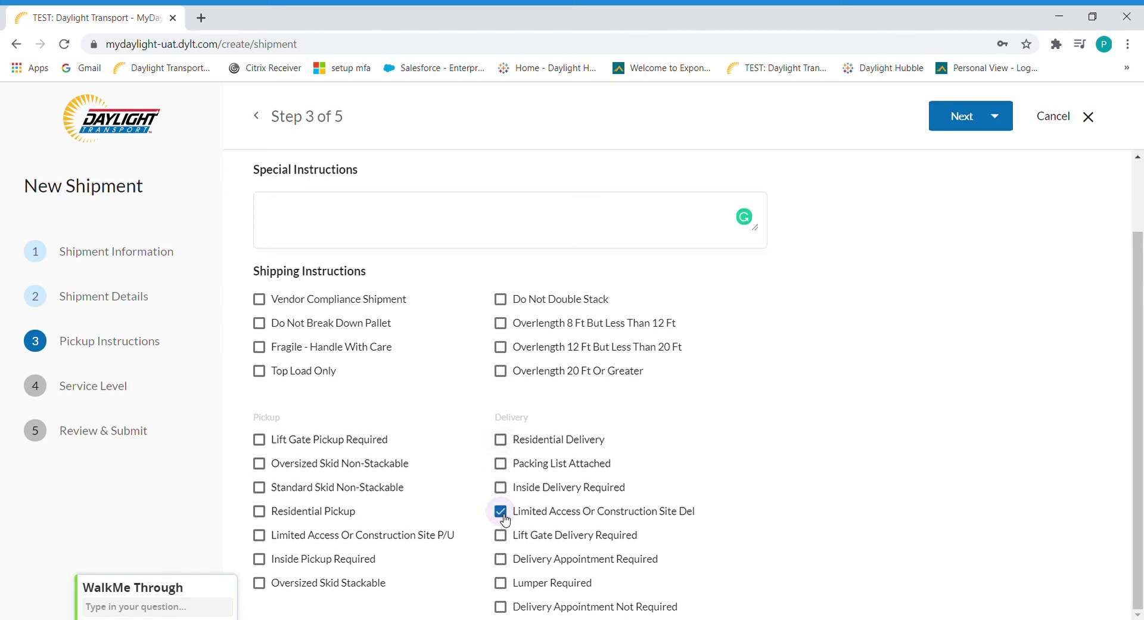
left_click(500, 512)
scroll(624, 435, "up", 2)
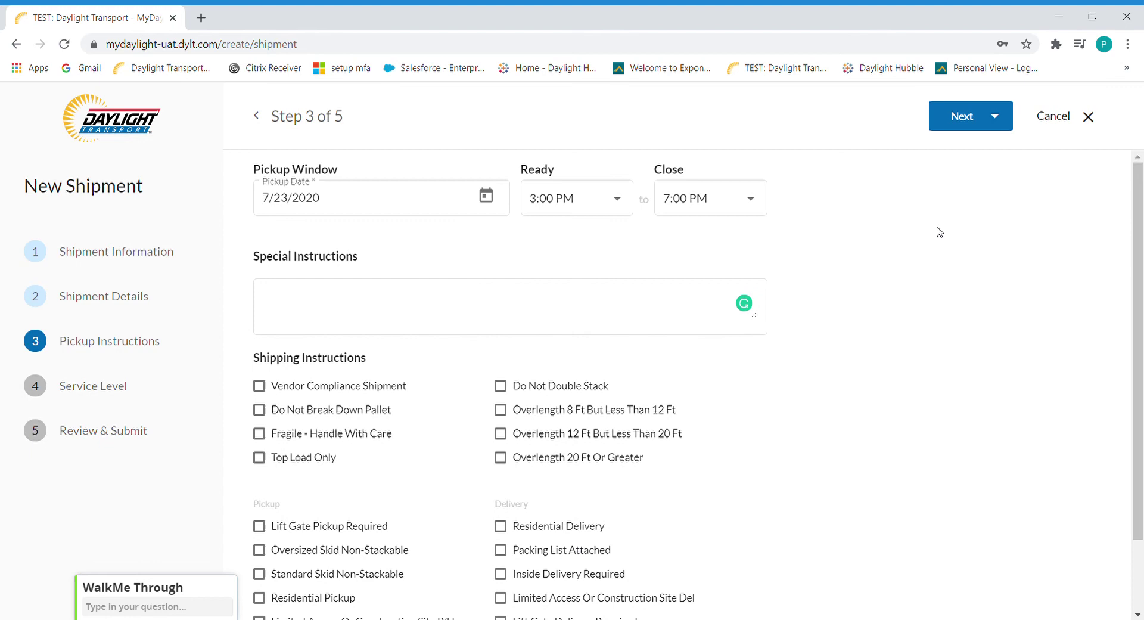
left_click(949, 117)
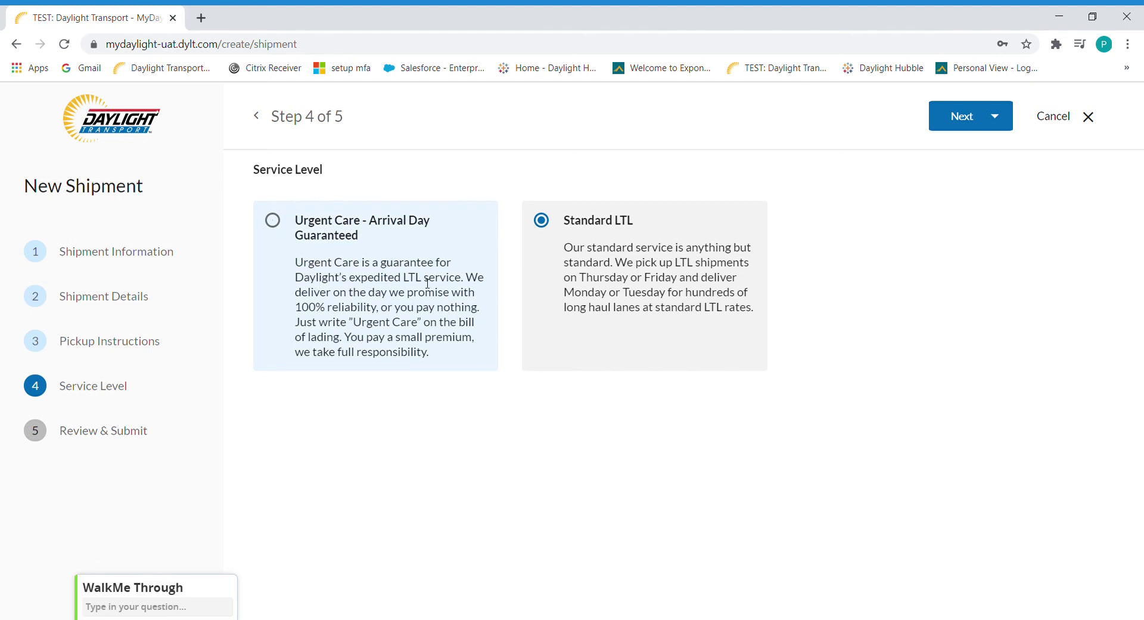
left_click(272, 220)
left_click(541, 221)
Step: Advance to the review step and check the shipper and consignee contact details
left_click(952, 119)
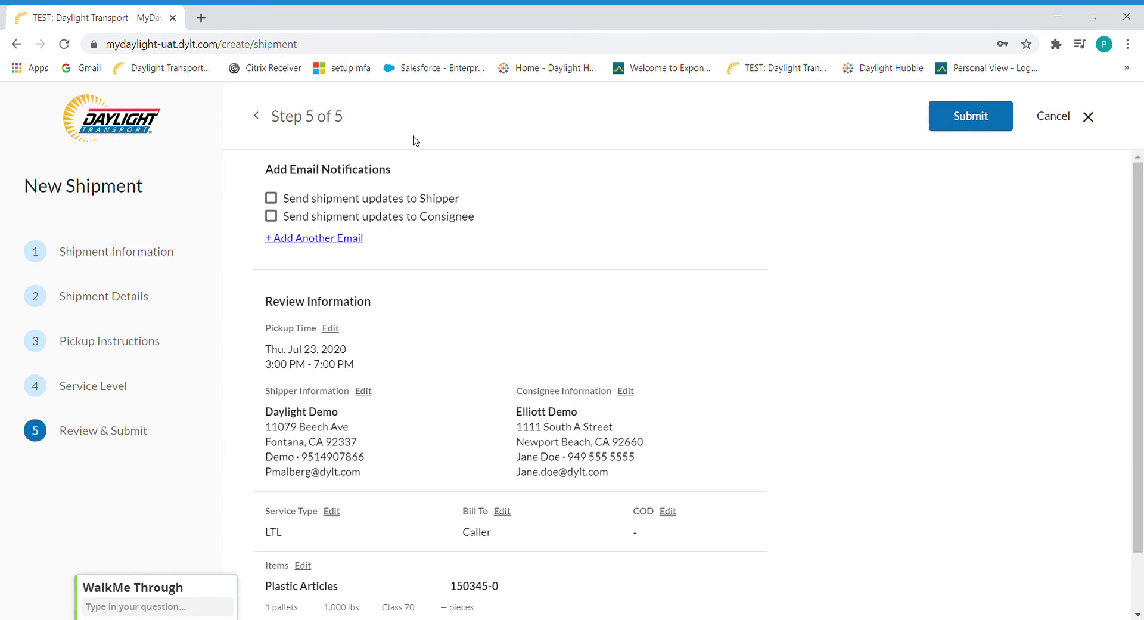
scroll(287, 441, "down", 2)
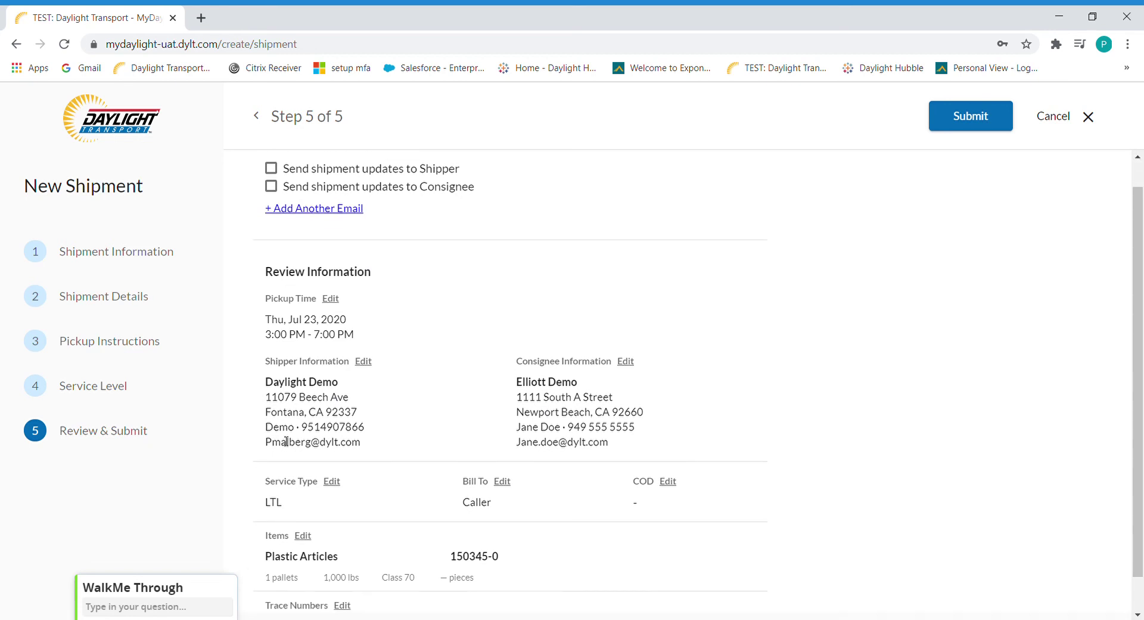
scroll(283, 441, "up", 2)
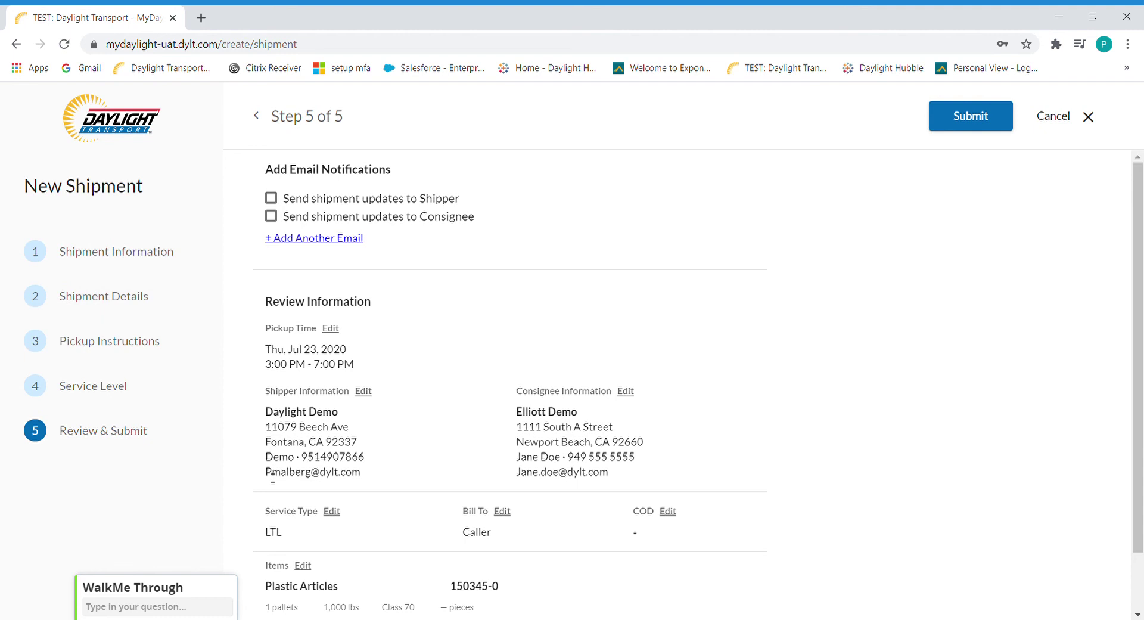
left_click_drag(273, 478, 360, 477)
left_click_drag(509, 475, 605, 483)
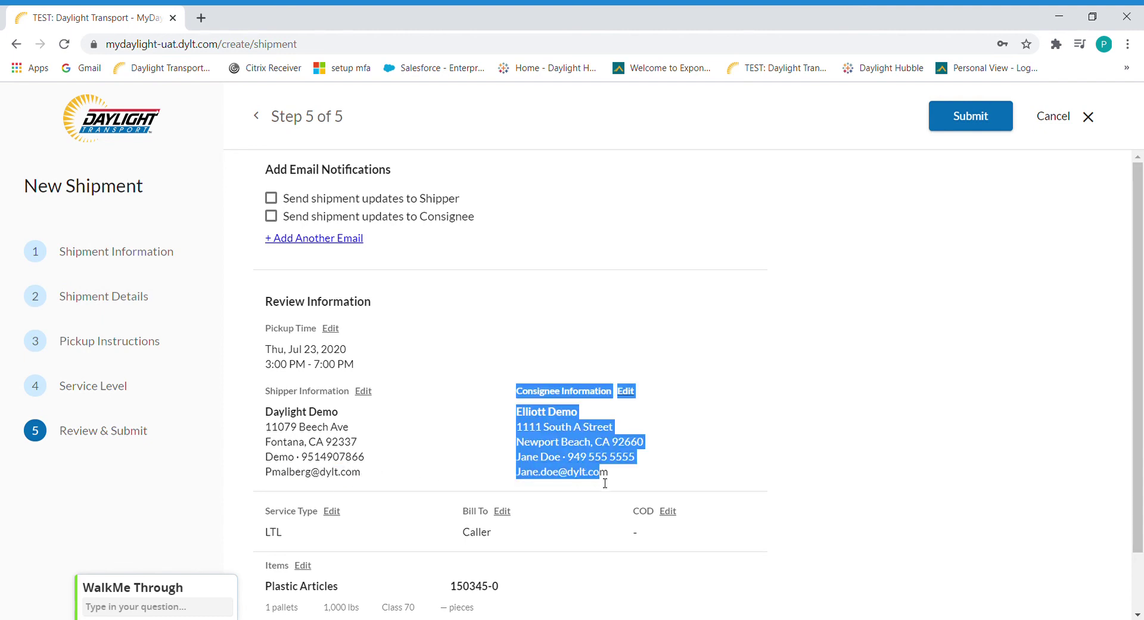
left_click(601, 480)
Step: Enable shipment update emails for shipper and consignee, then submit the shipment
left_click(314, 201)
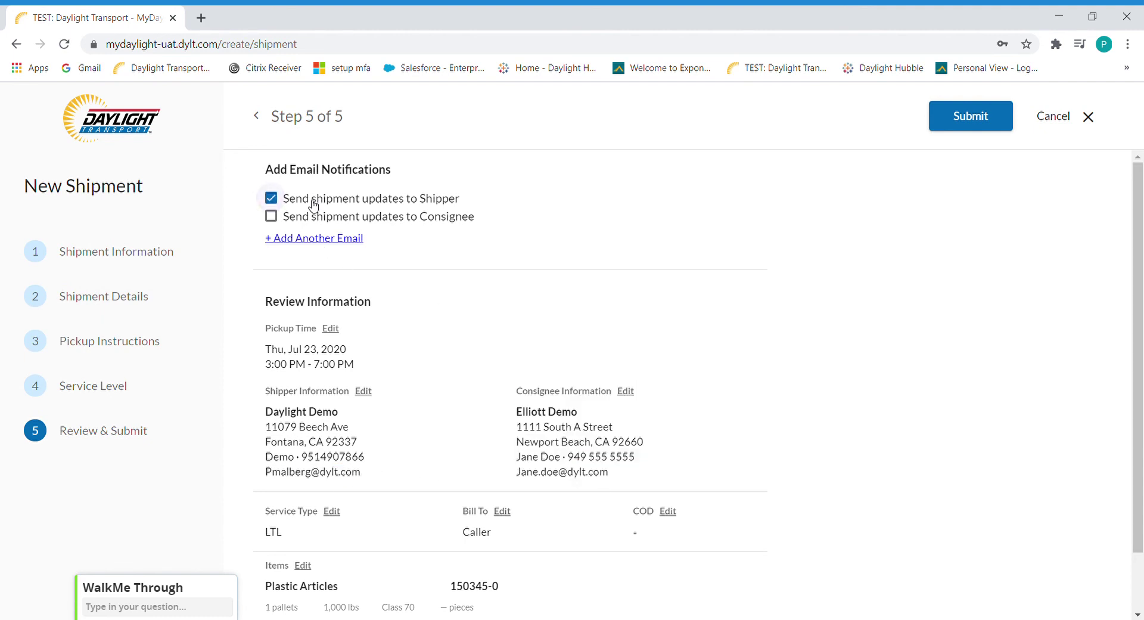
left_click(313, 219)
scroll(588, 319, "down", 1)
scroll(591, 320, "up", 1)
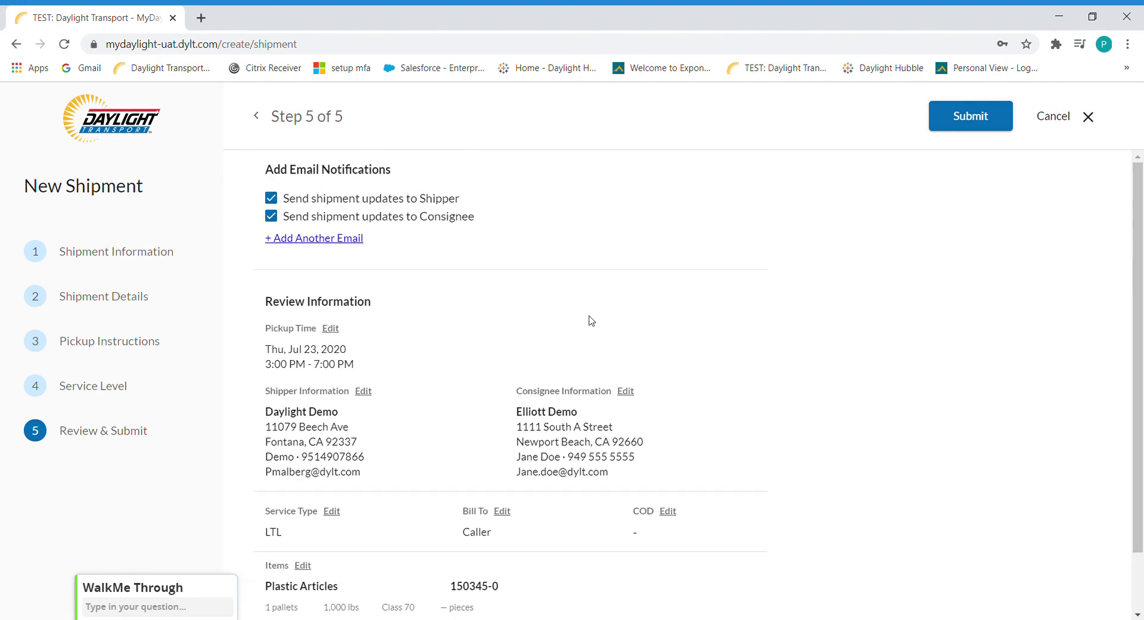
left_click(945, 125)
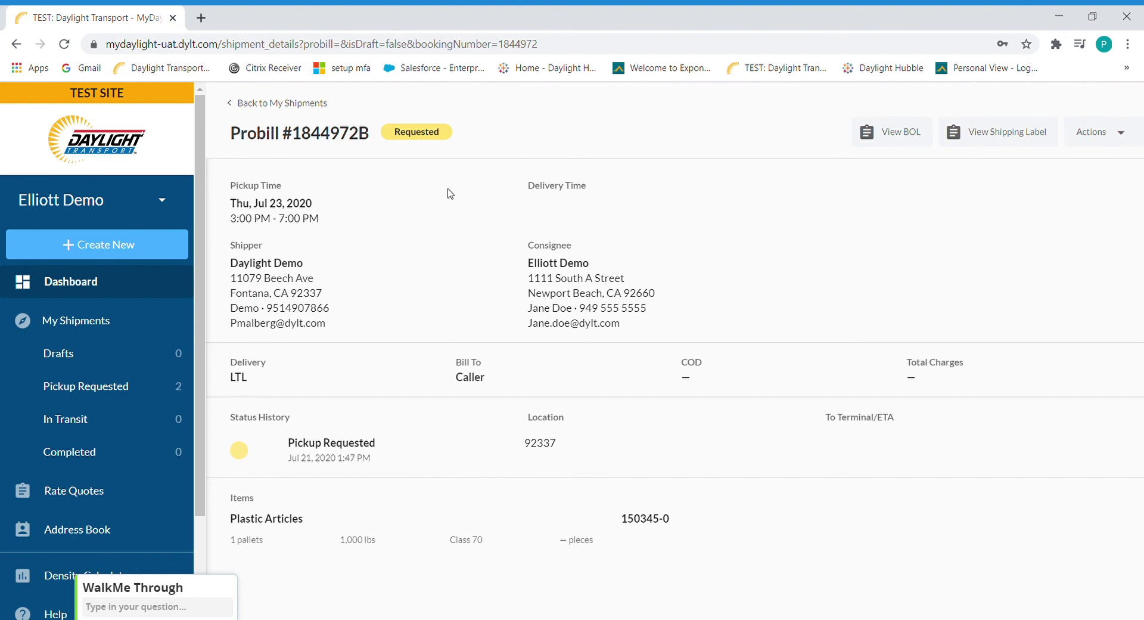
Step: Select Probill number 1844972B and review the shipment Actions dropdown options
left_click_drag(292, 136, 381, 143)
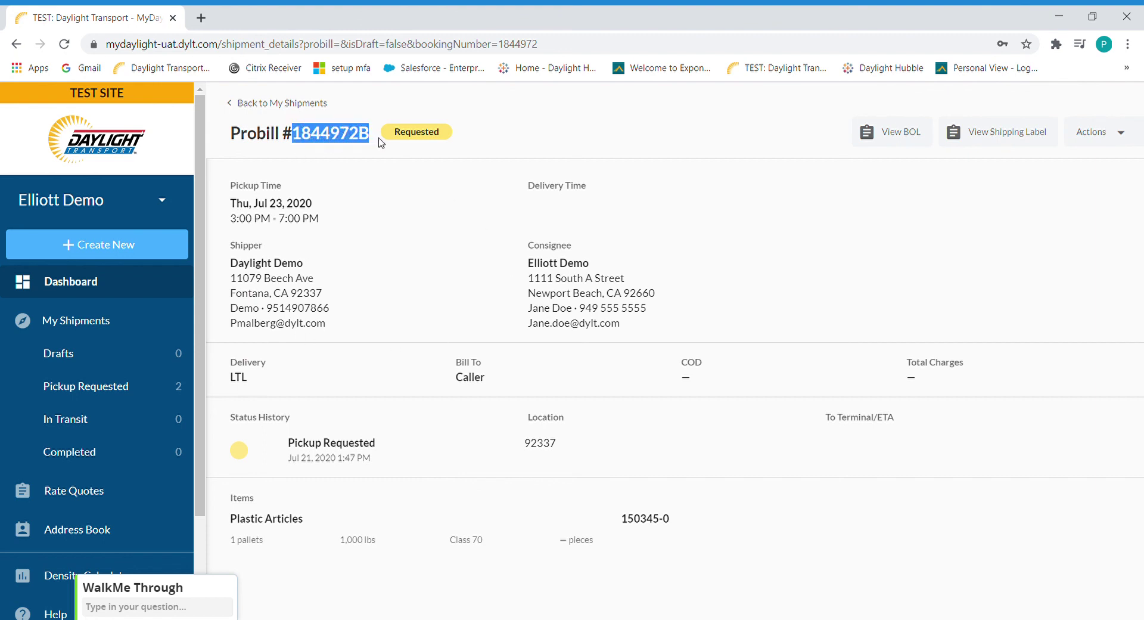
left_click(408, 153)
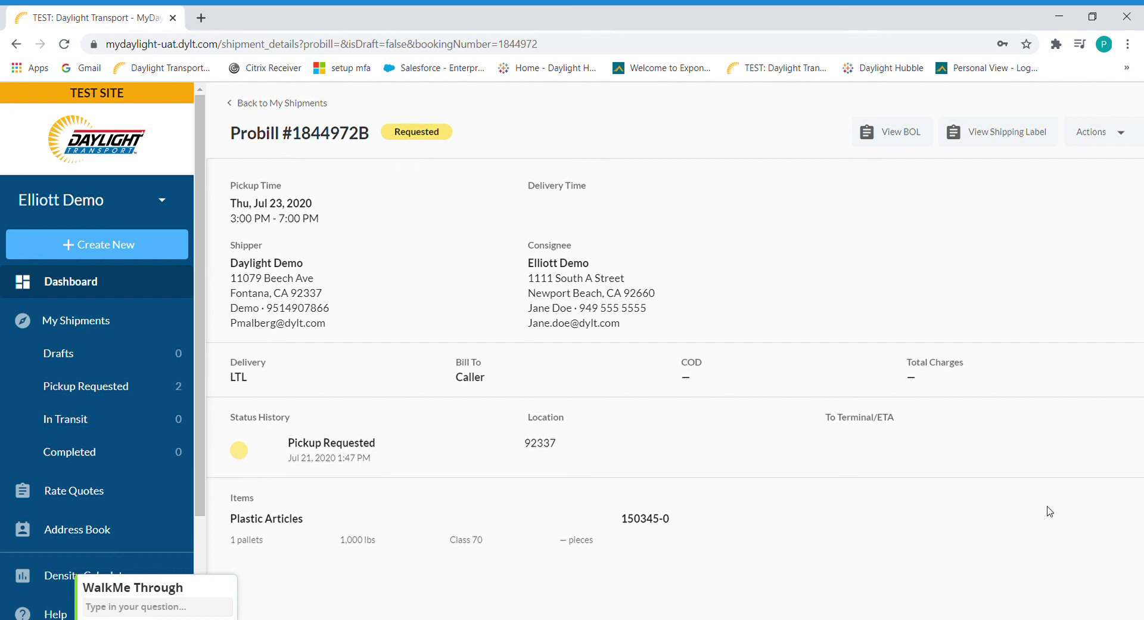
left_click(1102, 151)
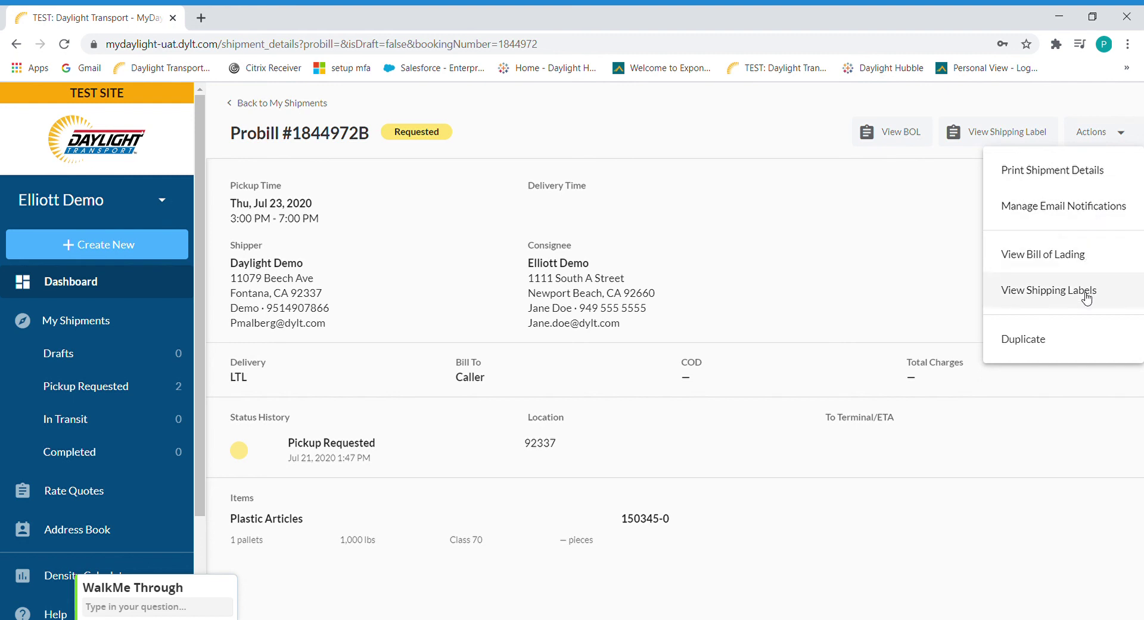
left_click(911, 225)
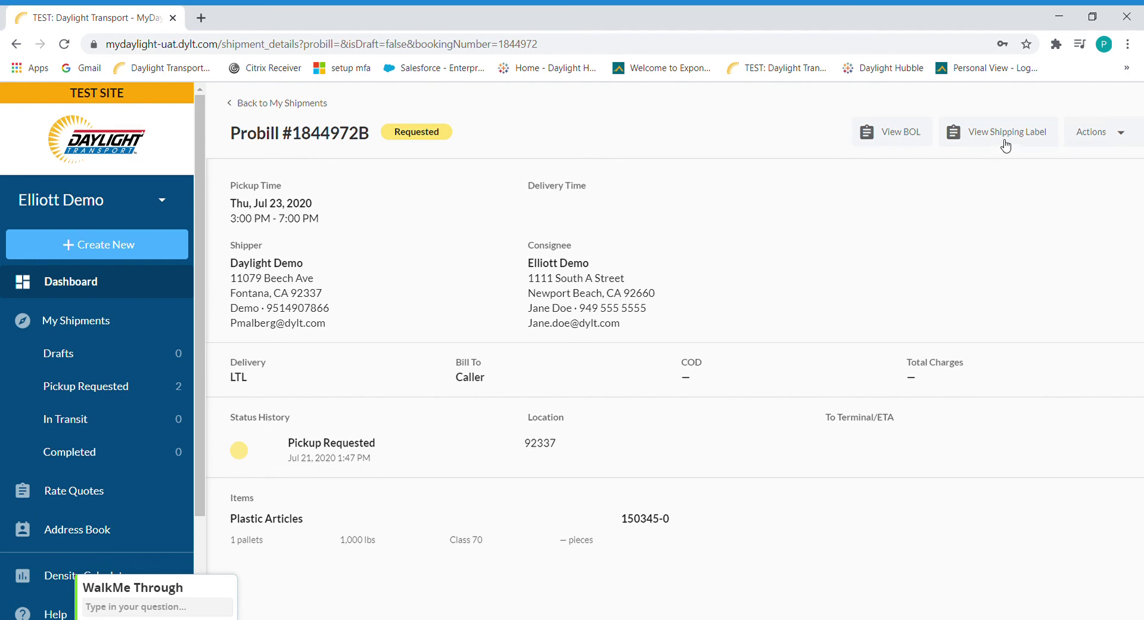